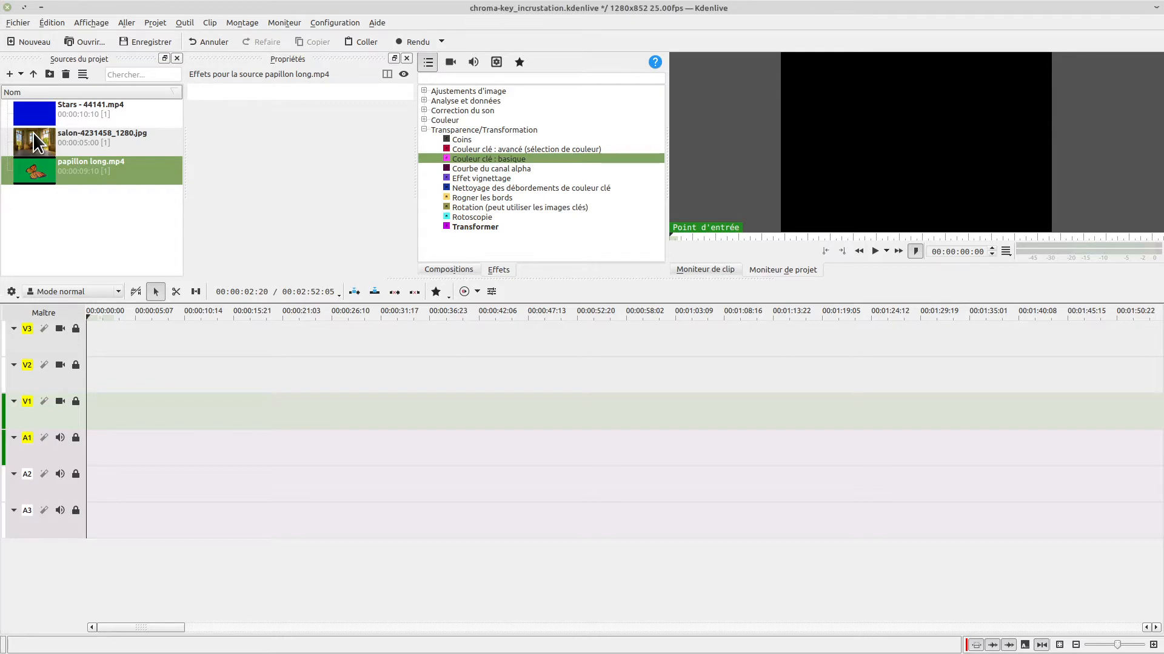
# Place salon-4231458_1280.jpg on V1, Stars - 44141.mp4 on V2 and papillon long.mp4 on V3, all at the timeline start.
pyautogui.moveTo(34, 134); pyautogui.dragTo(95, 407)
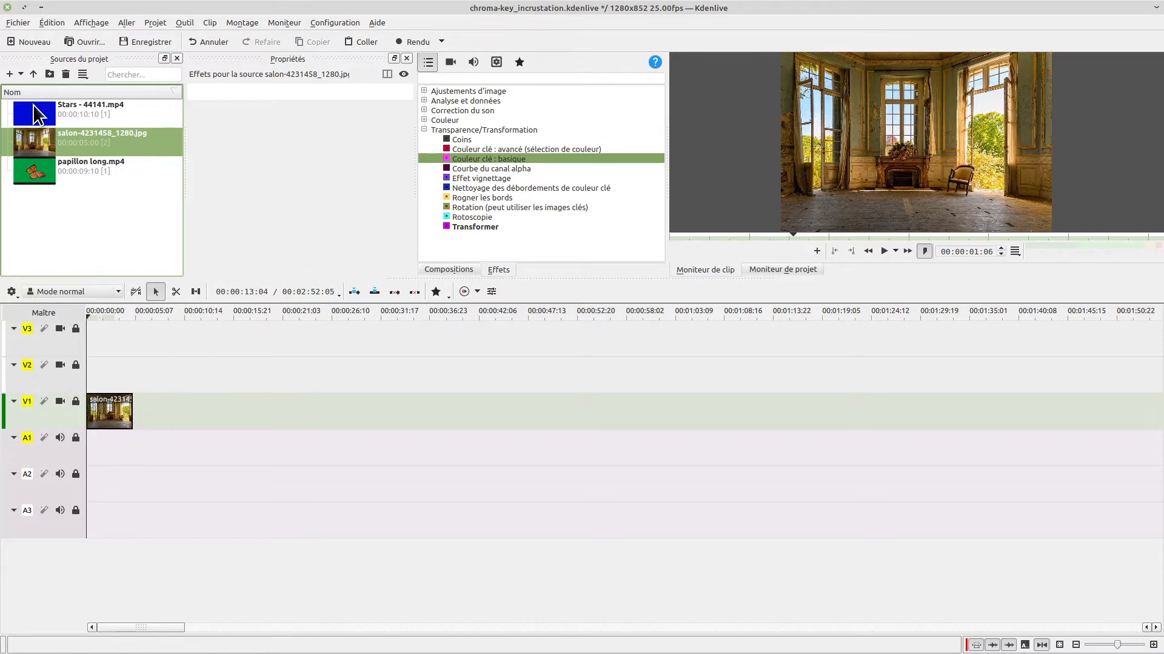
pyautogui.moveTo(34, 112); pyautogui.dragTo(91, 372)
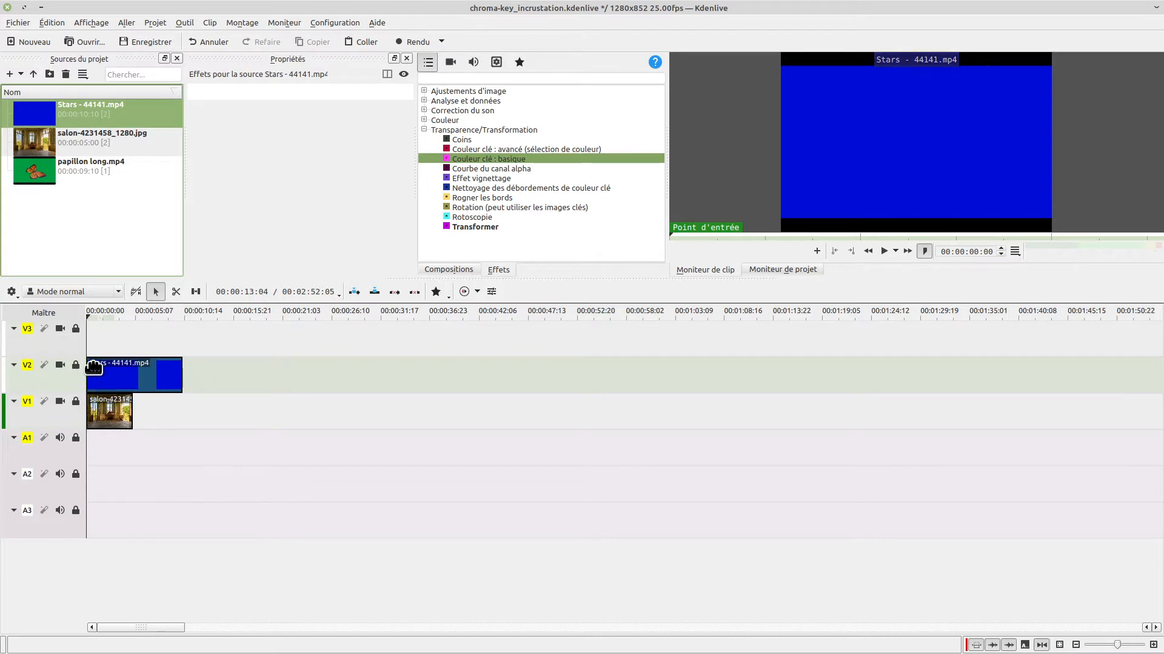
pyautogui.moveTo(41, 170); pyautogui.dragTo(124, 333)
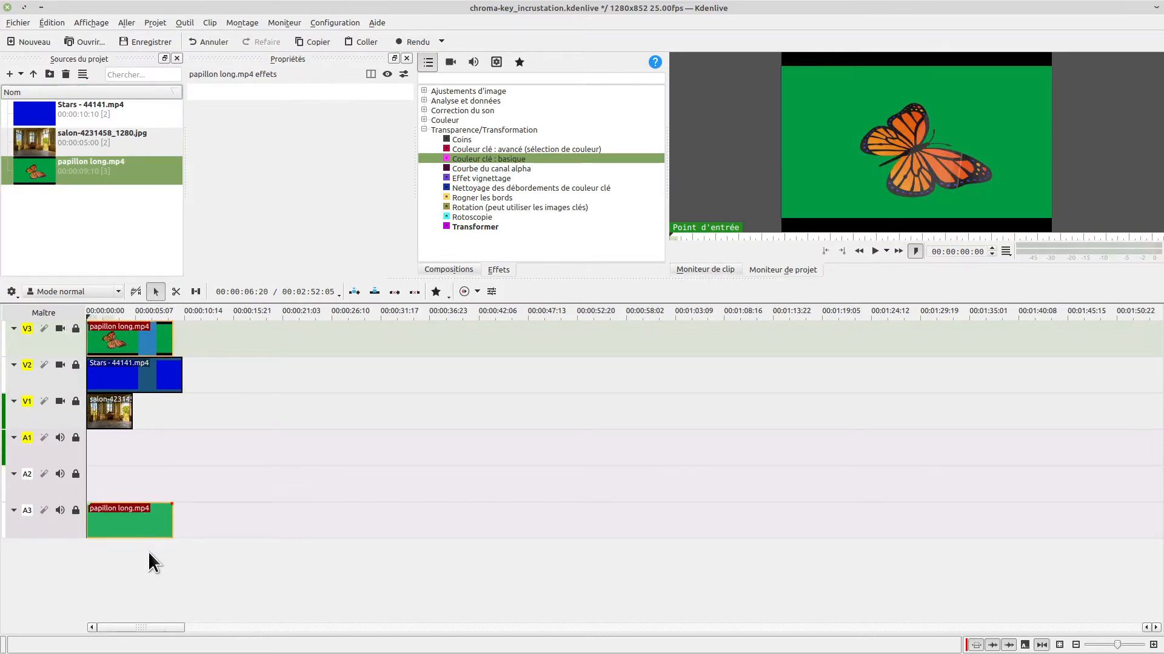
# Ungroup the papillon long.mp4 clip from its audio and delete the audio part on track A3.
pyautogui.rightClick(133, 524)
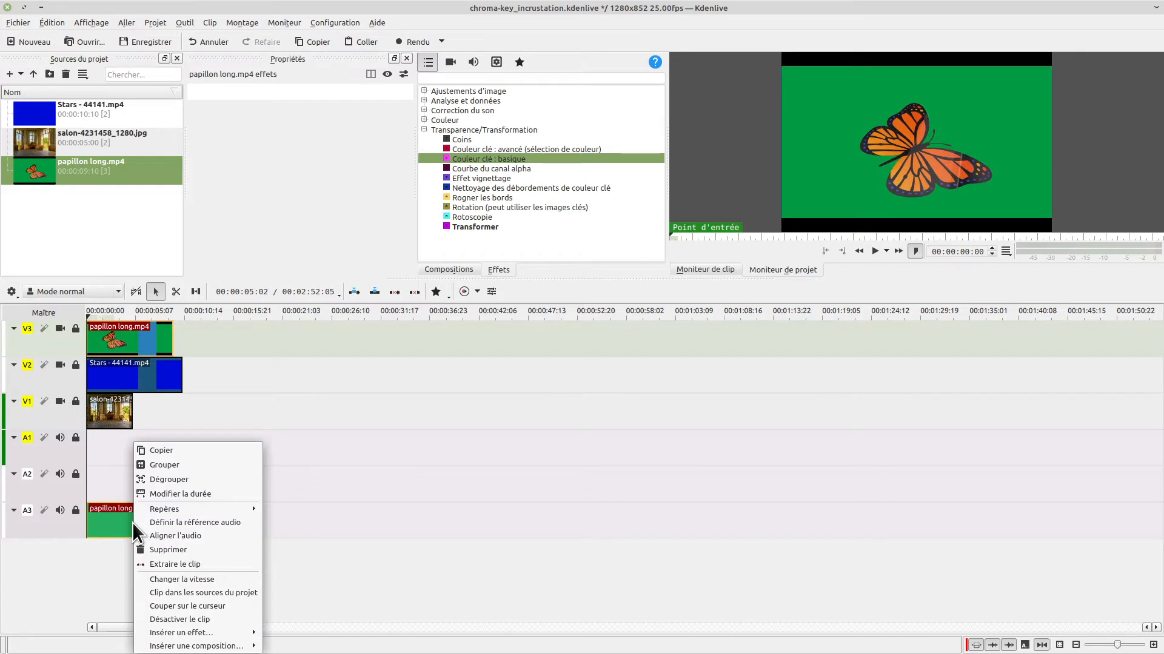
pyautogui.click(191, 479)
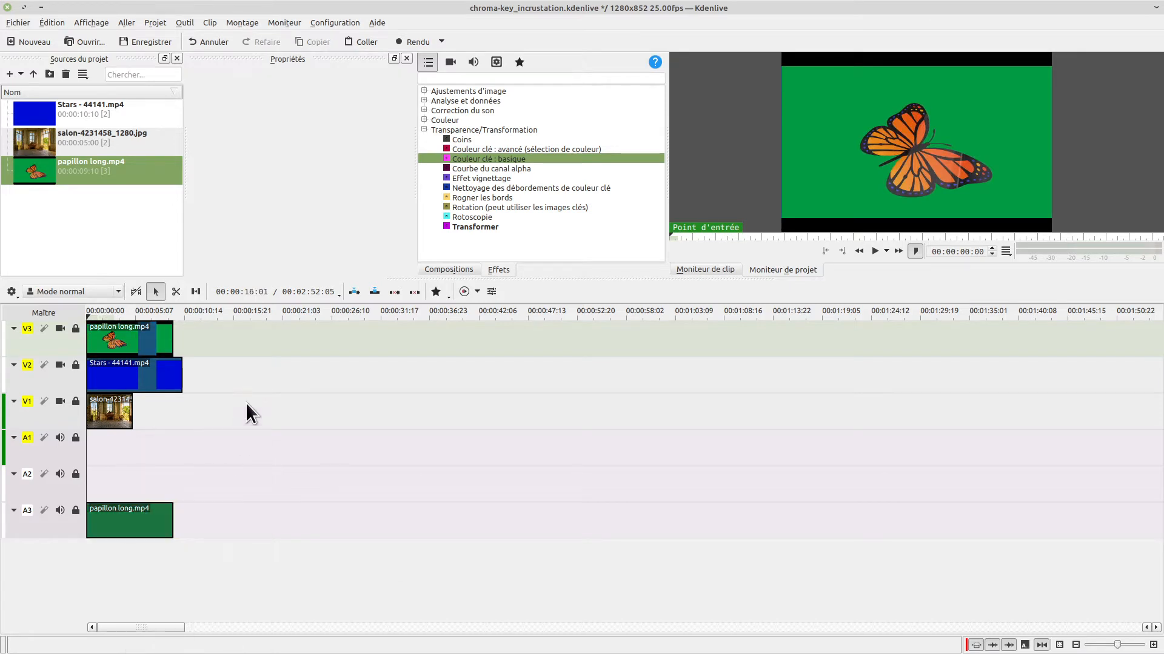
pyautogui.click(133, 507)
pyautogui.rightClick(131, 509)
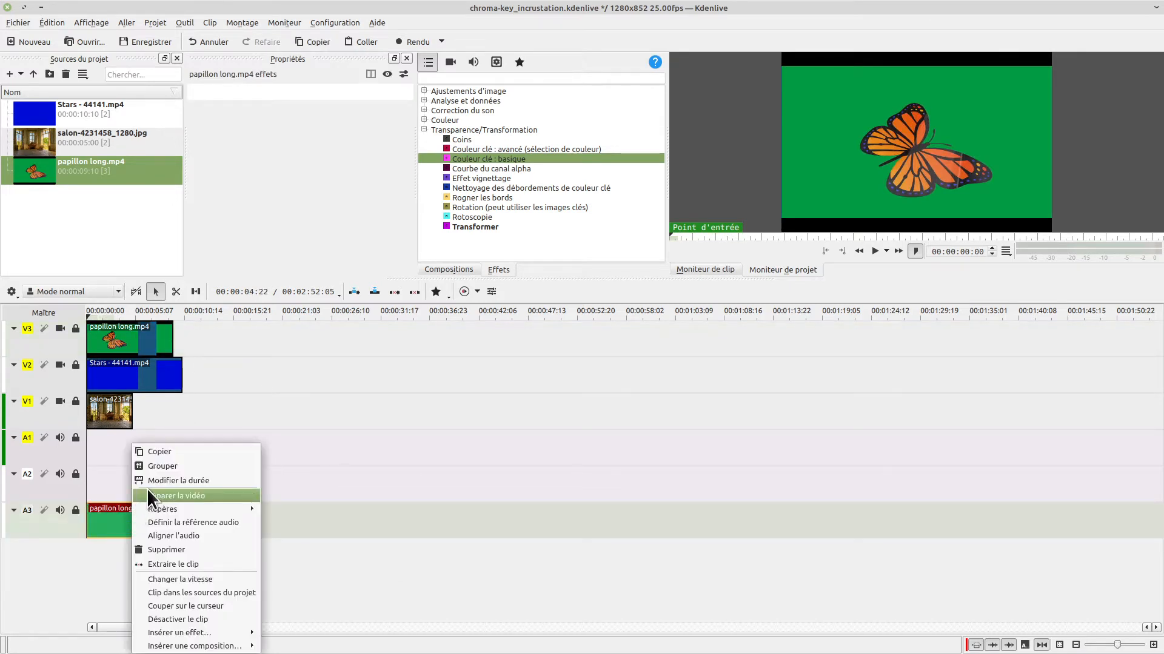
pyautogui.click(152, 549)
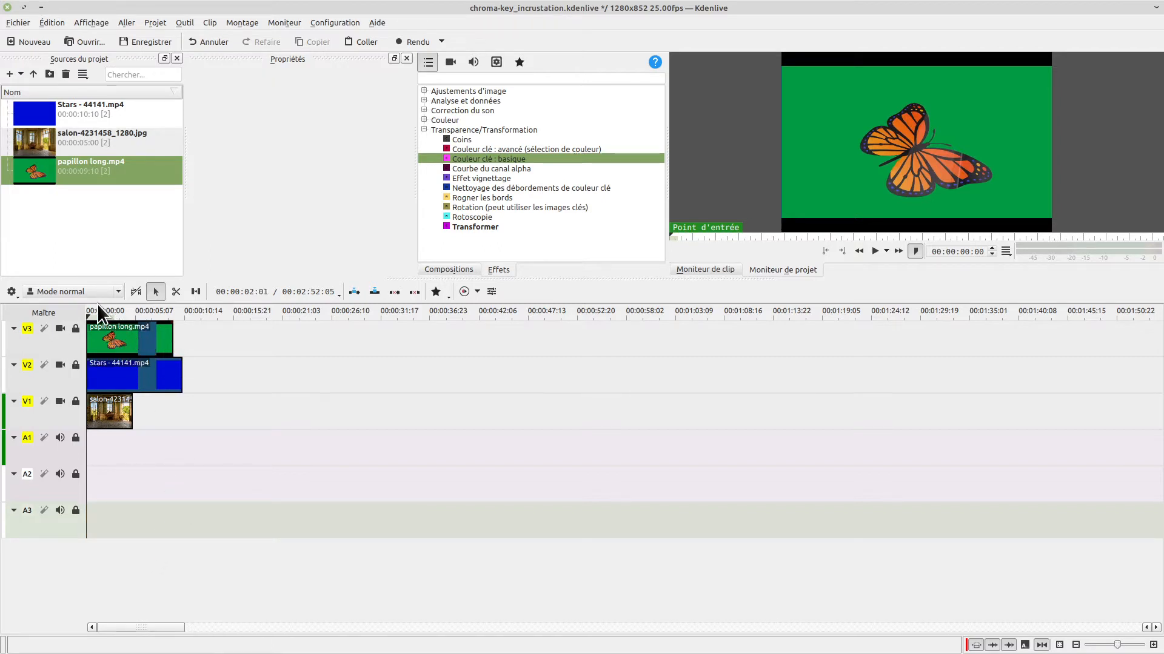
# Add the Rogner les bords effect to the butterfly clip on V3, cropping 89 pixels off its top and 111 off its bottom.
pyautogui.press('space')
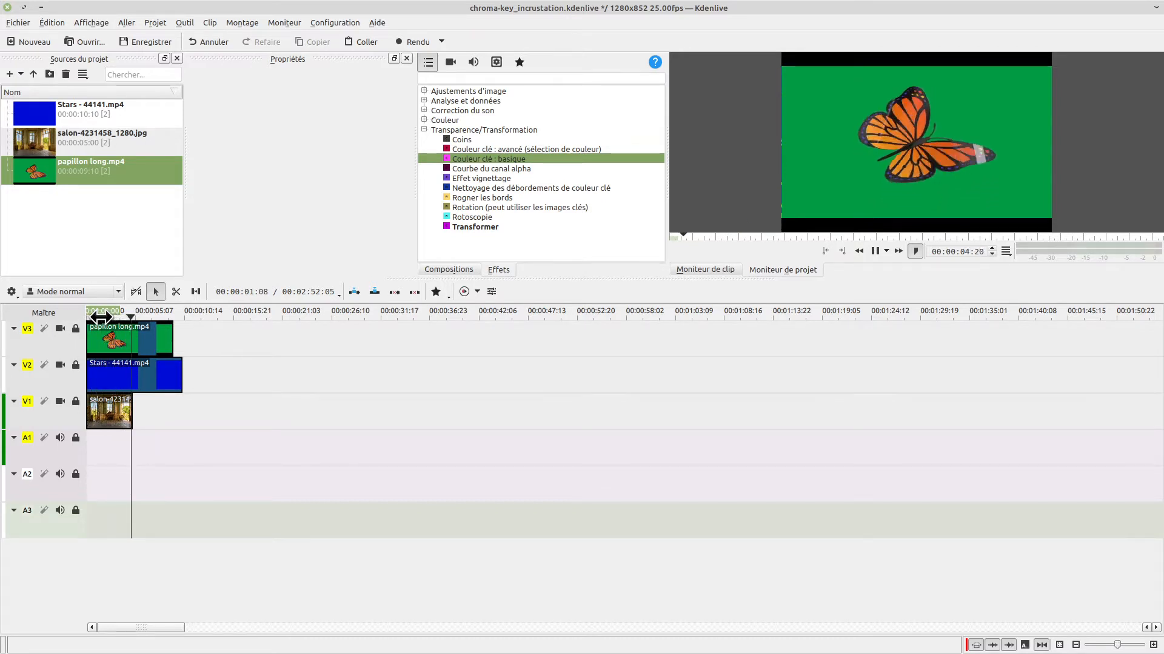
pyautogui.press('space')
pyautogui.click(117, 349)
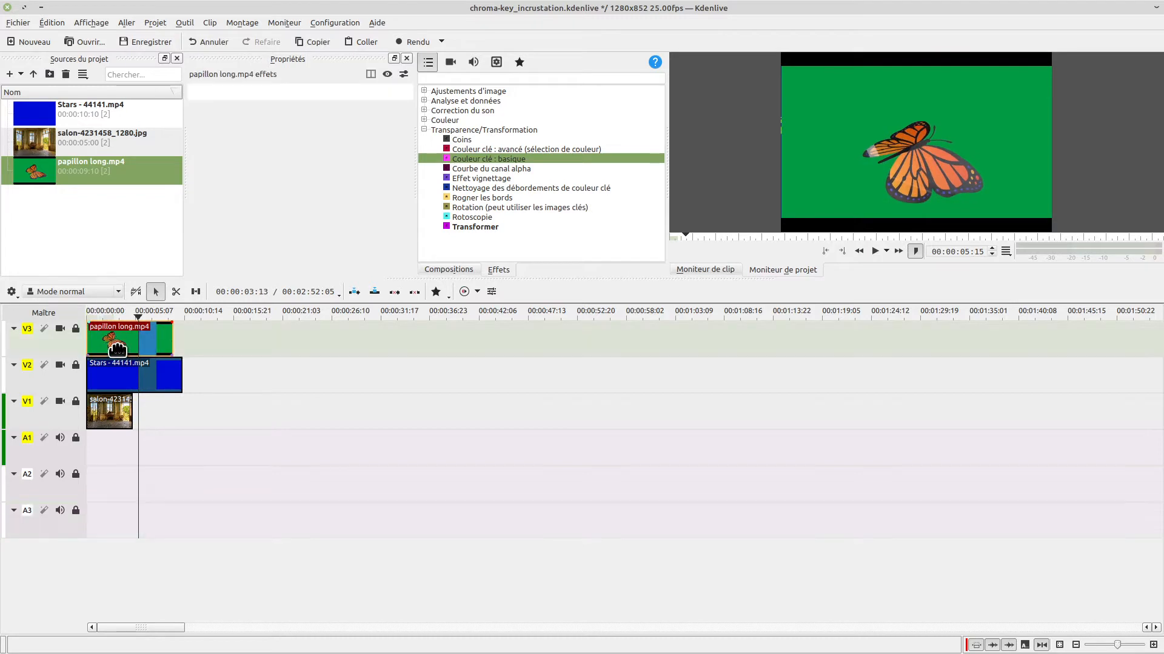
pyautogui.doubleClick(494, 197)
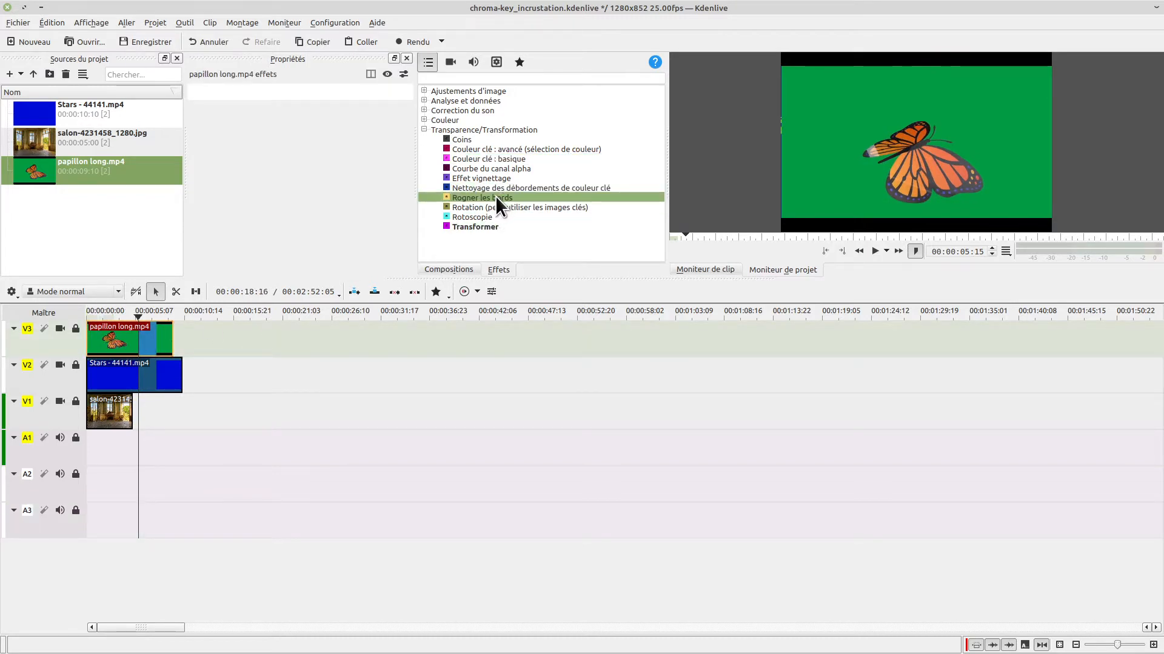
pyautogui.click(207, 114)
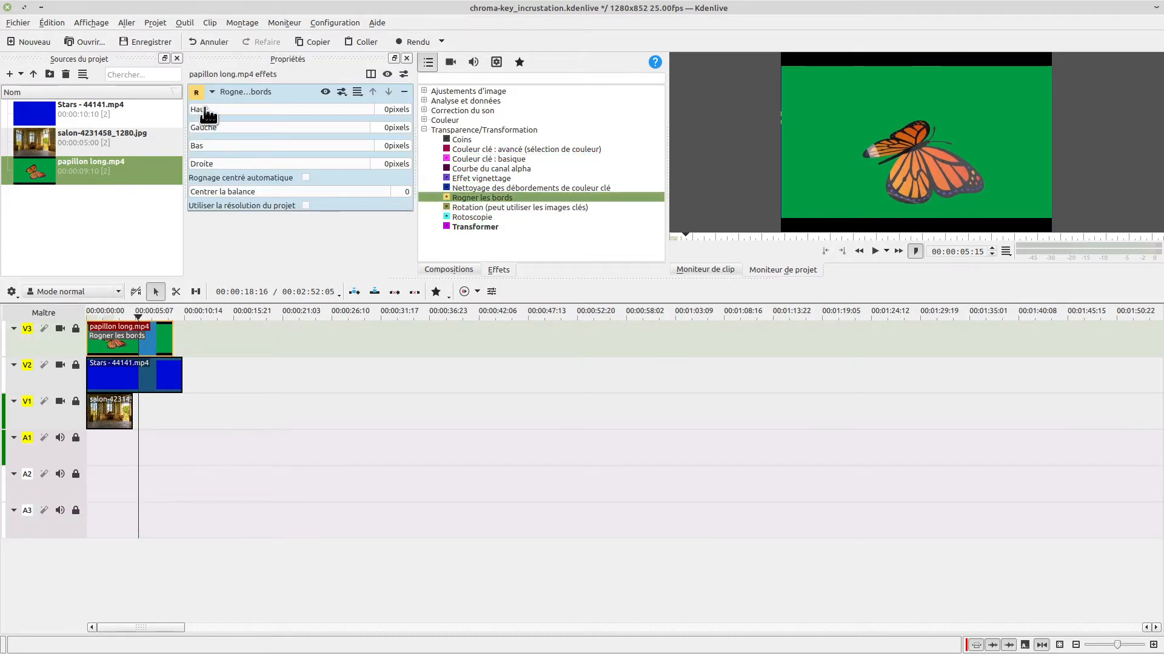
pyautogui.click(213, 150)
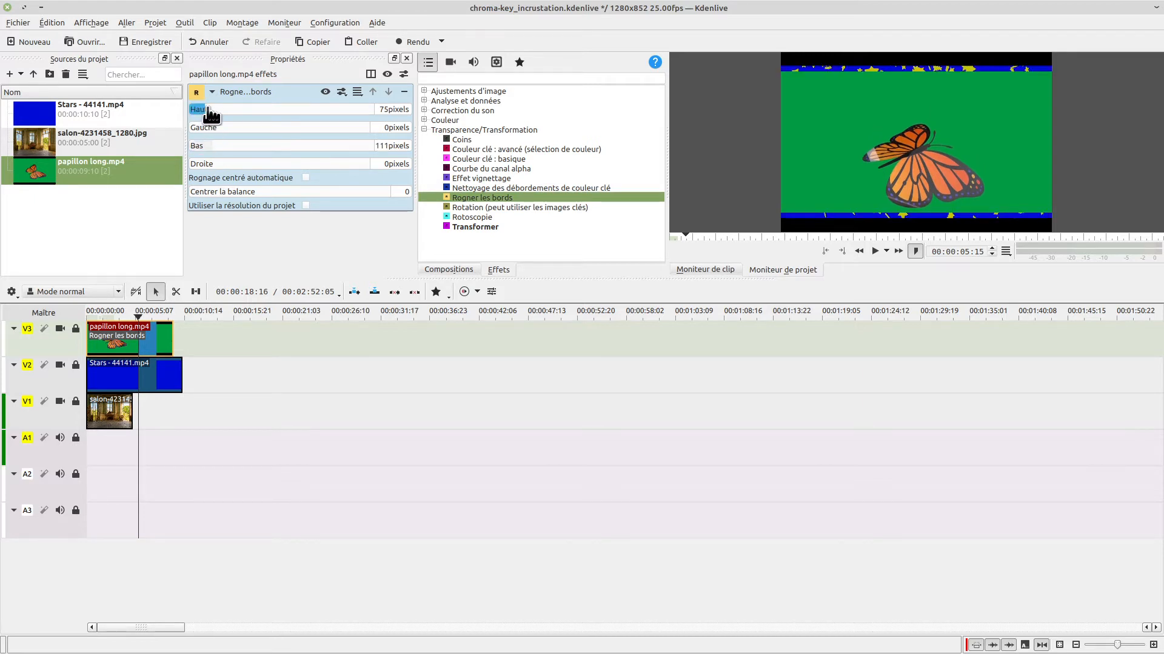
pyautogui.scroll(5, 207, 113)
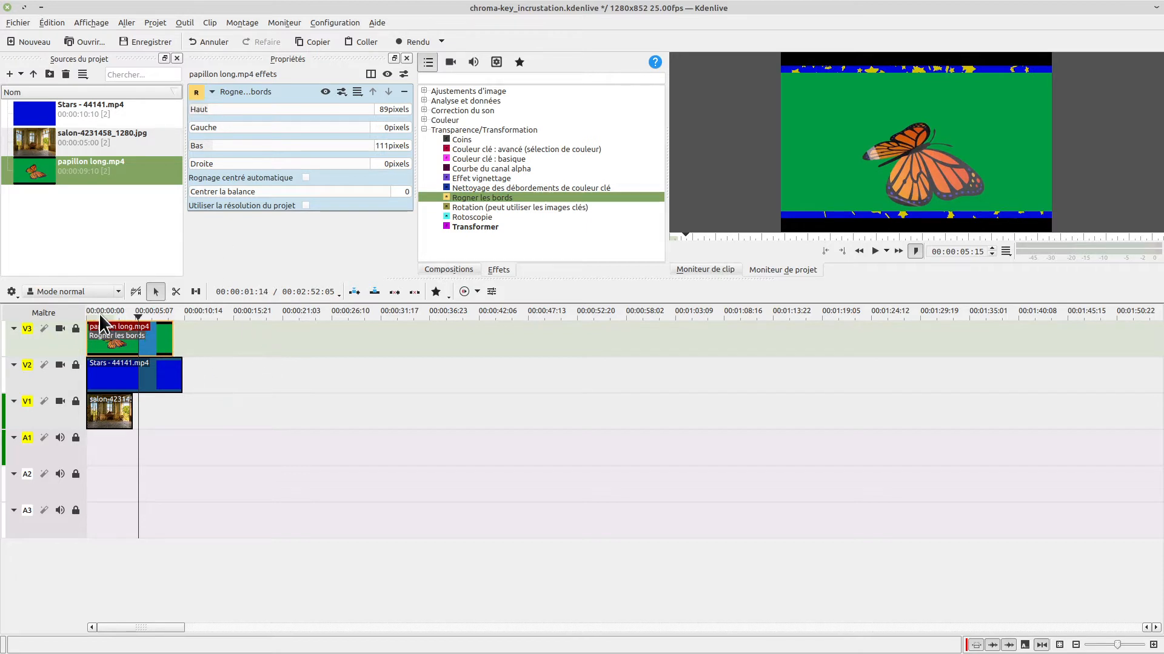
# Play the timeline from near its start to check the cropped butterfly clip over the other tracks.
pyautogui.click(94, 314)
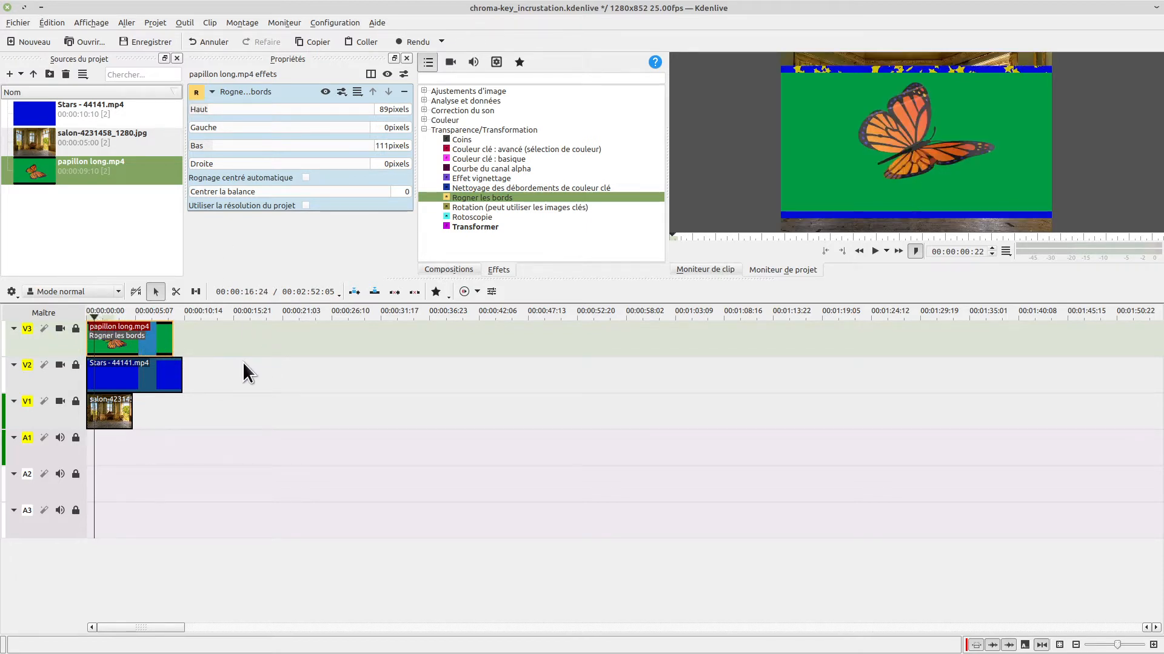
pyautogui.press('space')
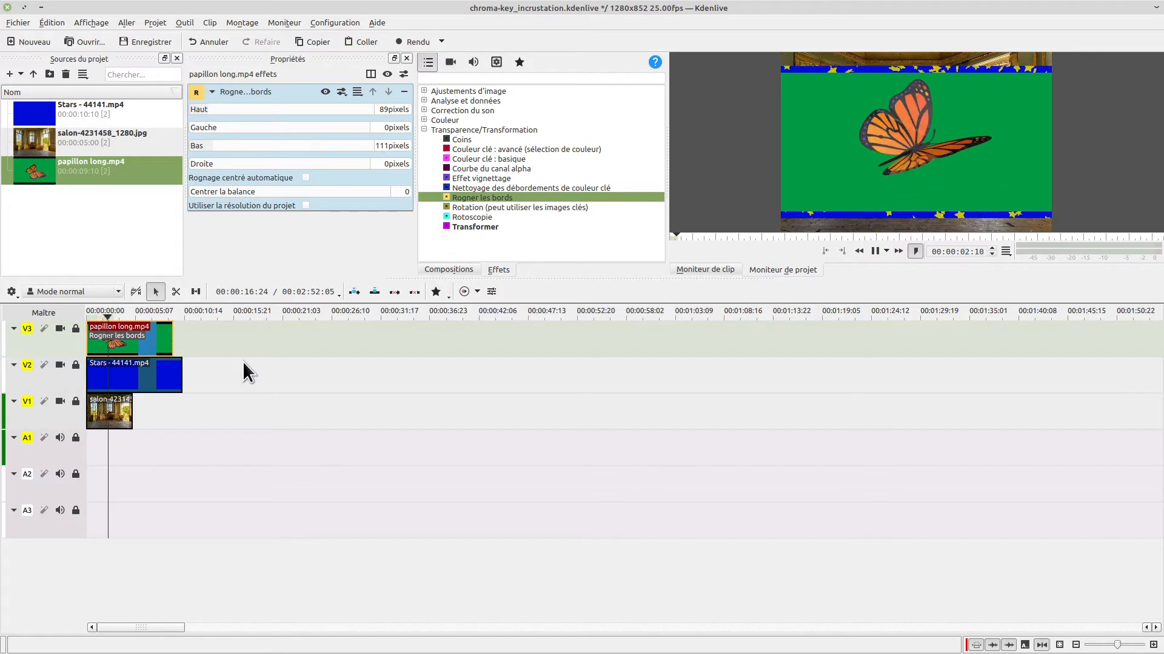
pyautogui.press('space')
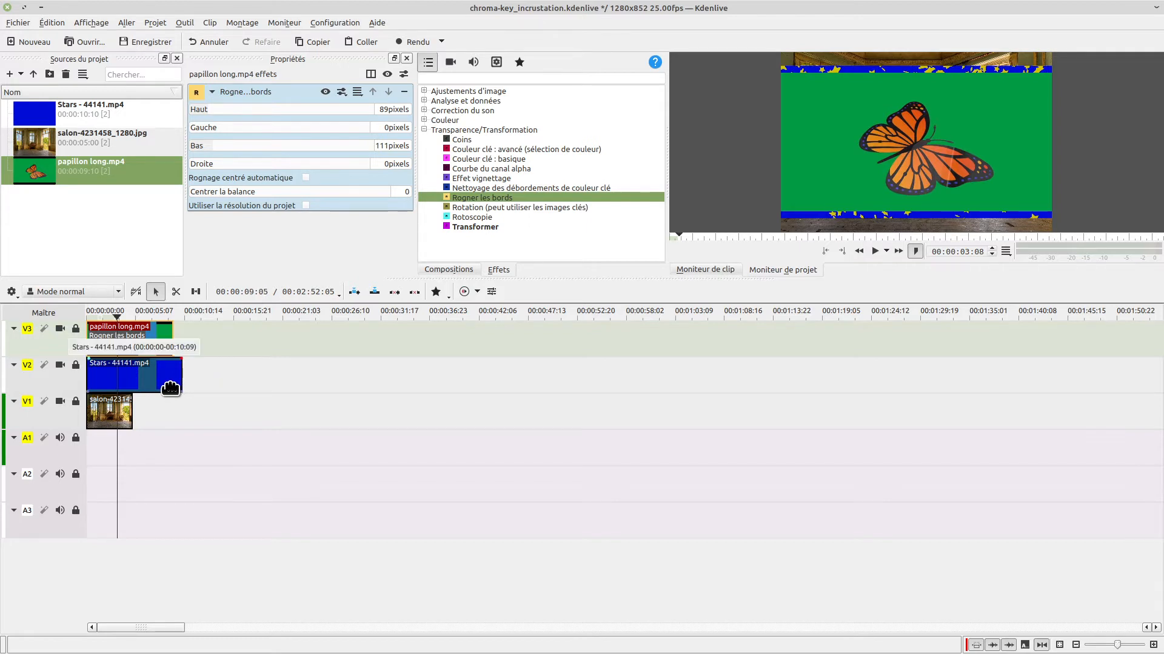
# Add the Couleur clé : basique effect to the butterfly clip, sample its green background (#019a42) as key colour, and preview it.
pyautogui.click(211, 92)
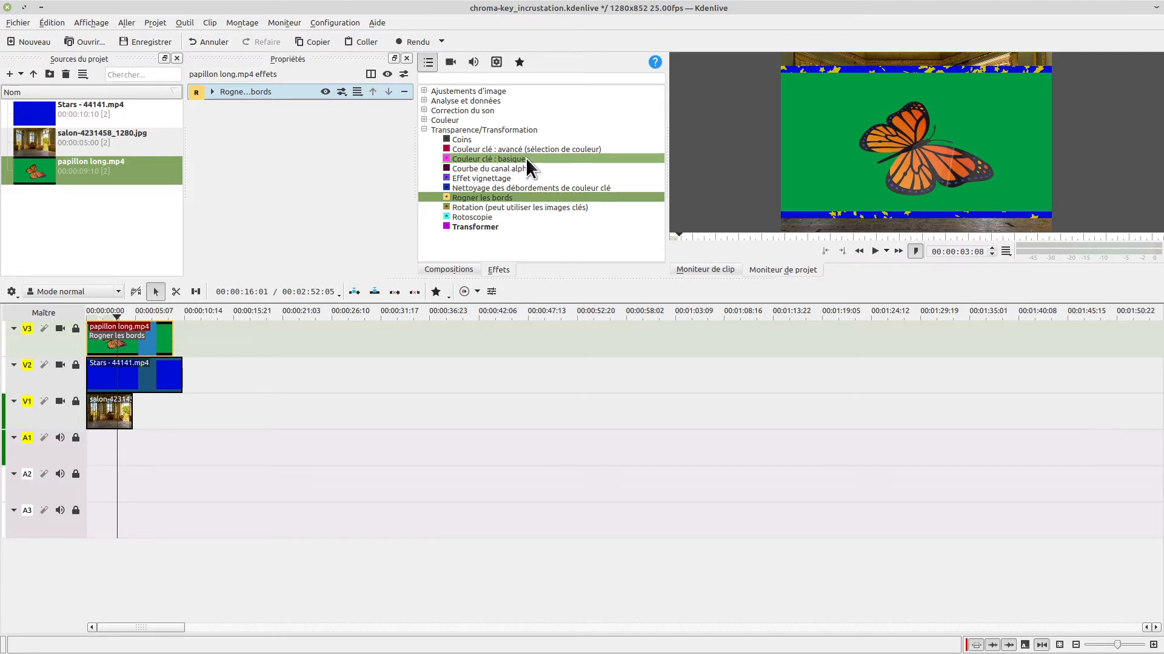
pyautogui.moveTo(509, 156); pyautogui.dragTo(337, 148)
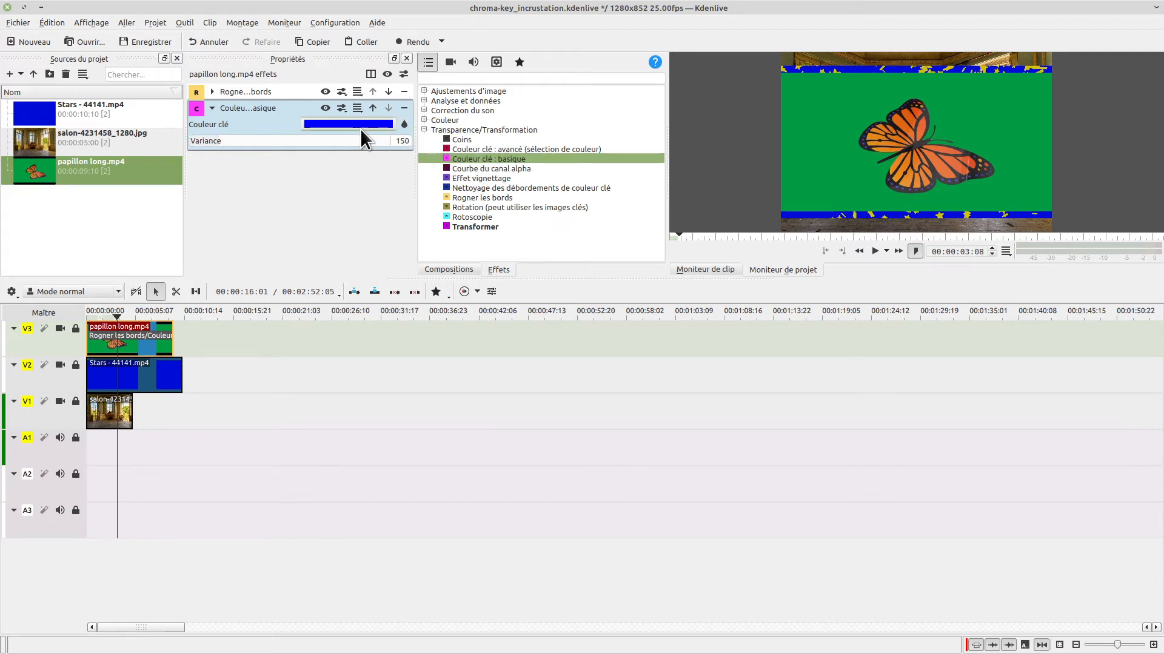
pyautogui.click(342, 125)
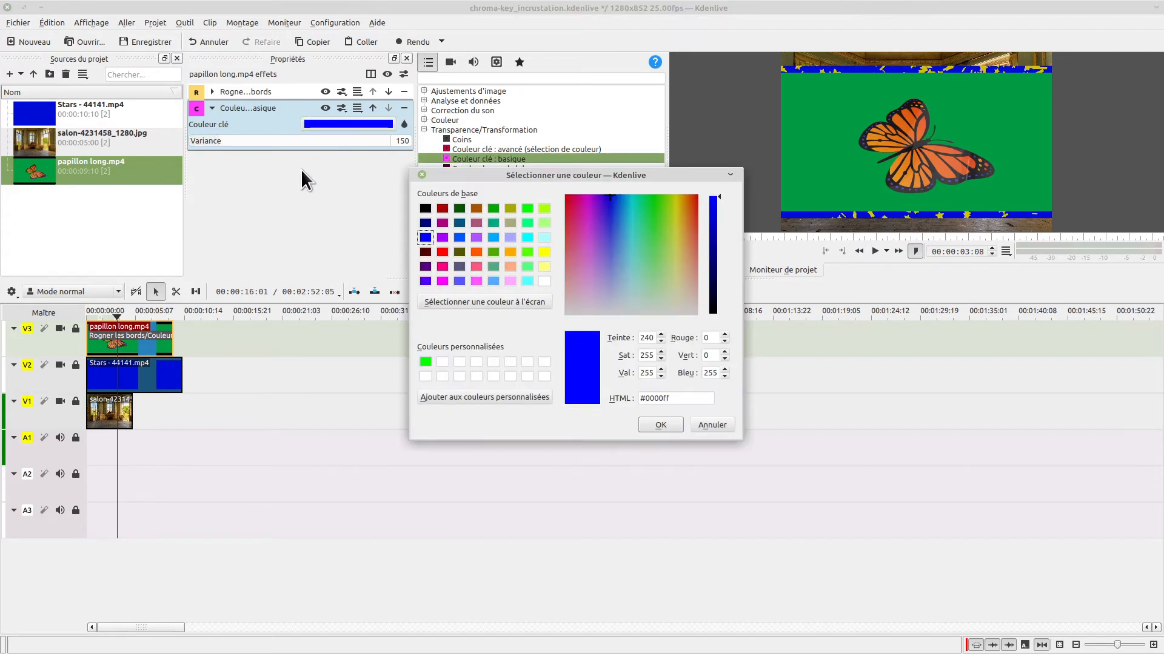
pyautogui.click(484, 303)
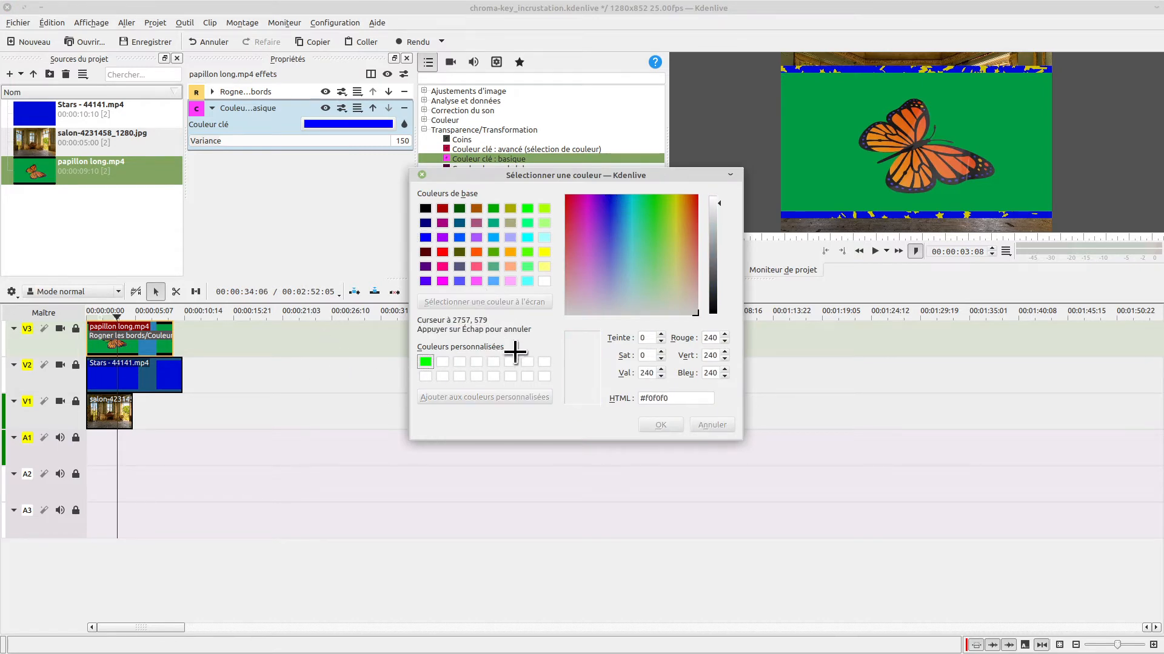
pyautogui.click(818, 128)
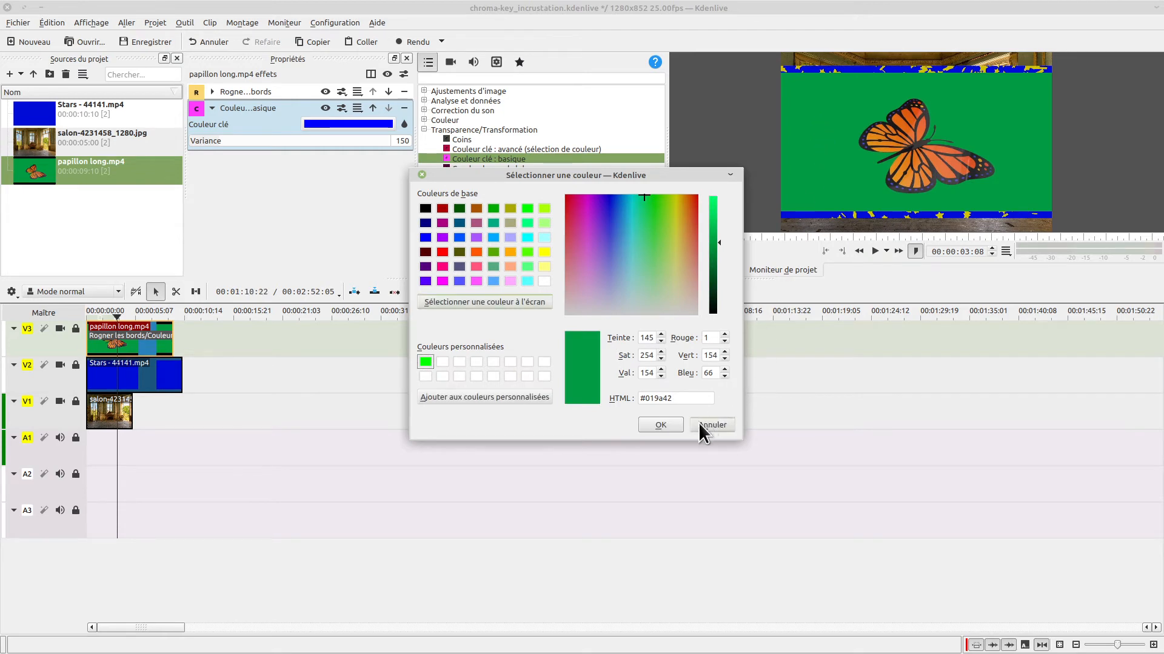
pyautogui.click(658, 420)
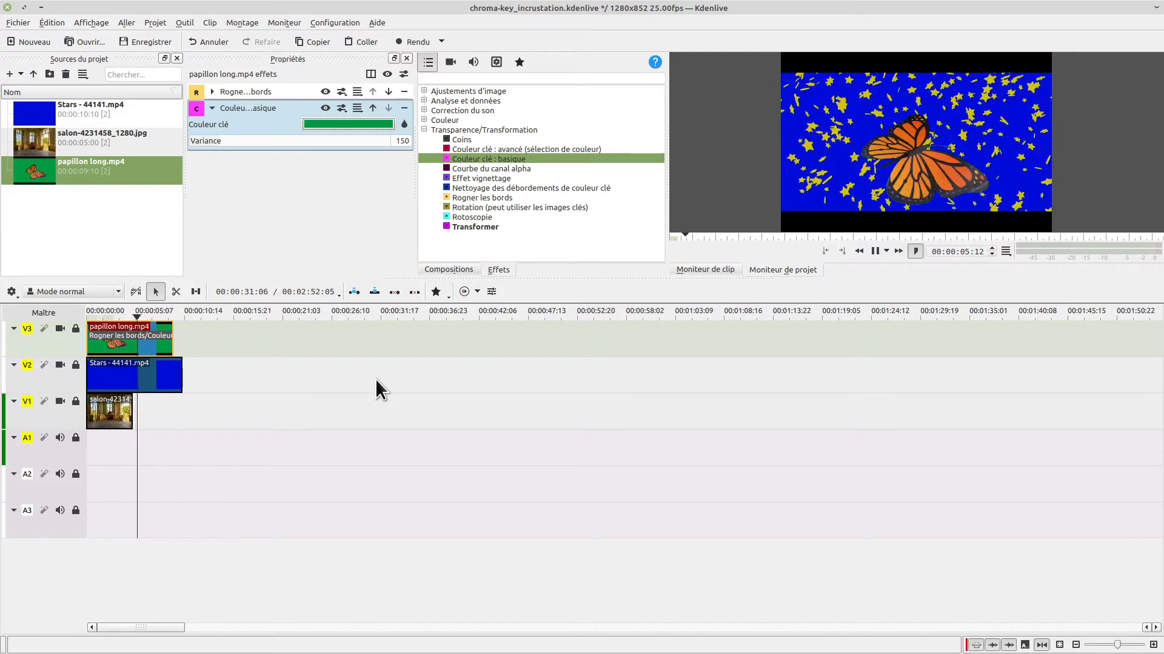
pyautogui.press('space')
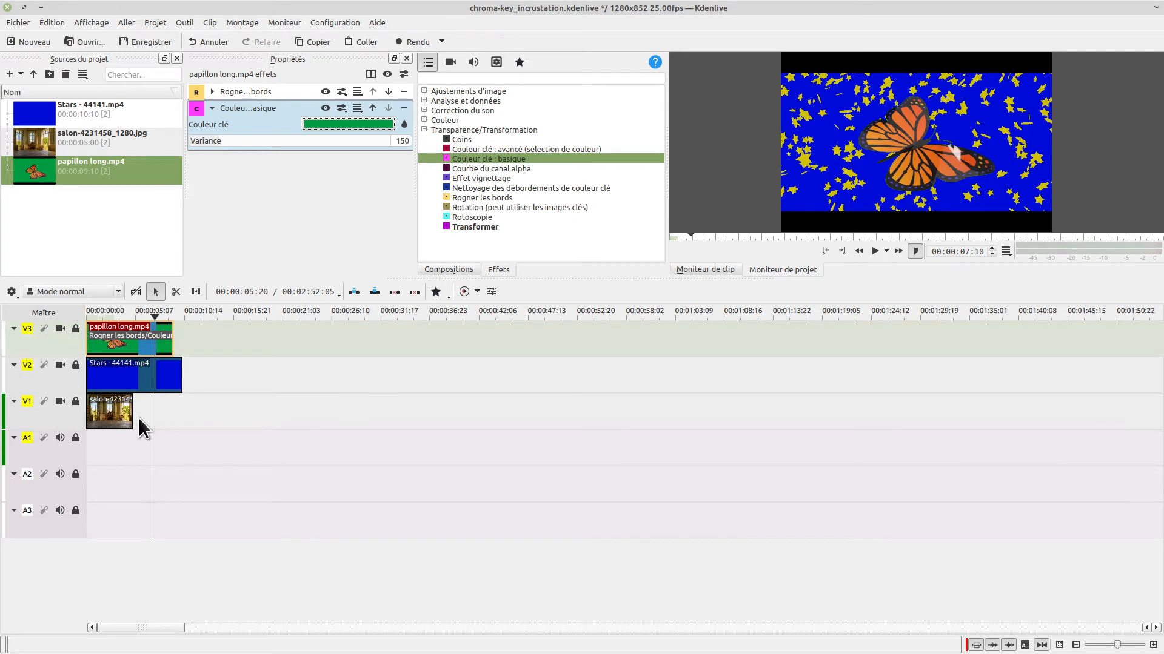
# Extend the salon image on V1 to the end of the Stars clip and apply Couleur clé : basique to the Stars clip.
pyautogui.moveTo(132, 415); pyautogui.dragTo(186, 405)
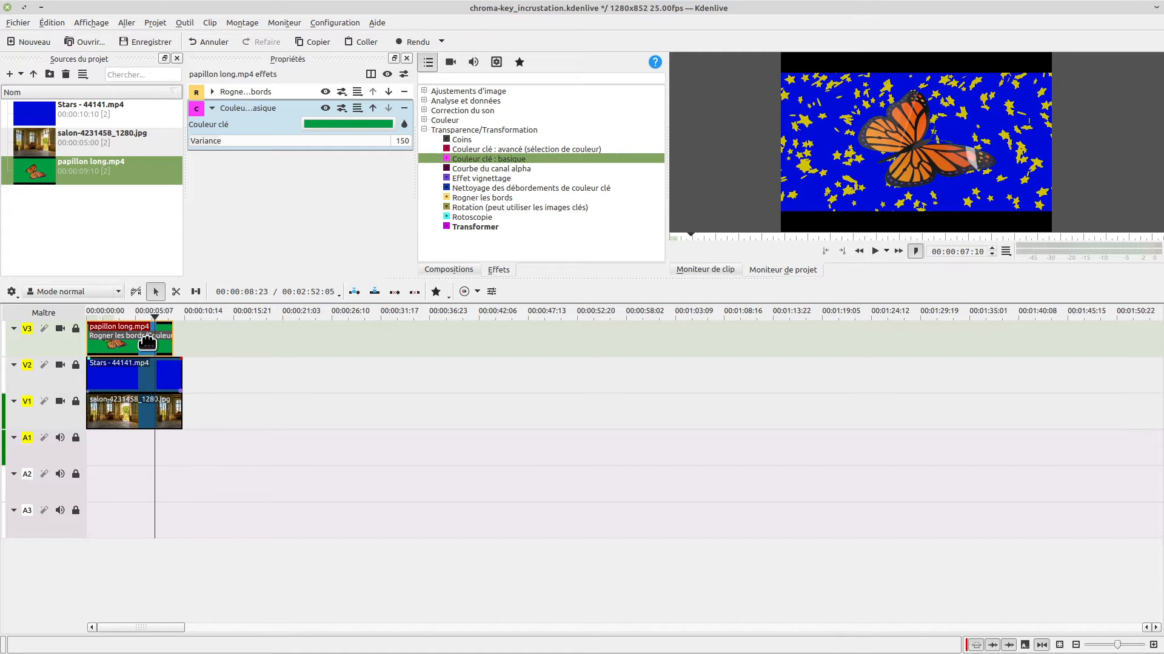
pyautogui.click(124, 377)
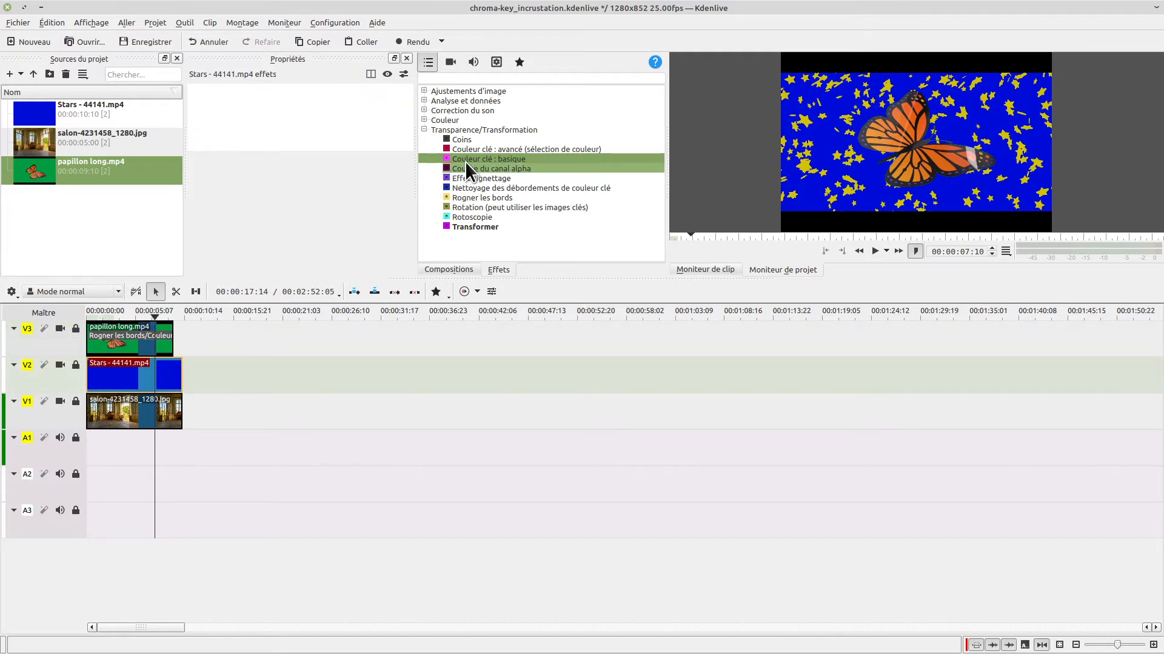
pyautogui.moveTo(463, 158); pyautogui.dragTo(327, 167)
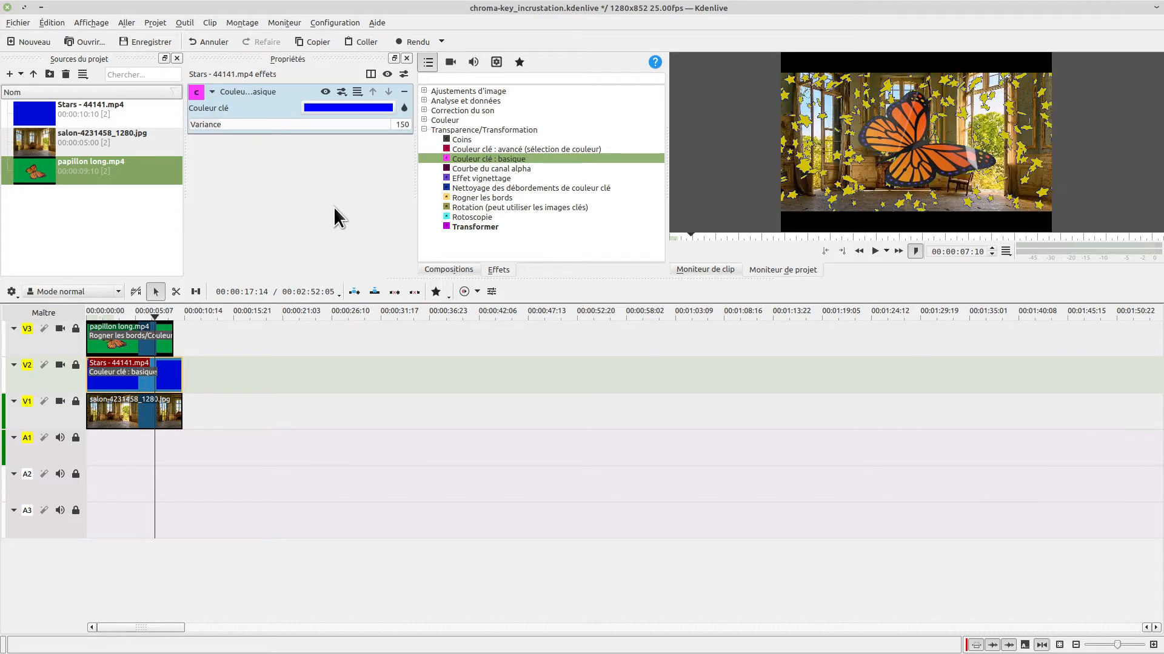
# Play the timeline from about one second in to check the stars and butterfly over the salon image.
pyautogui.click(97, 306)
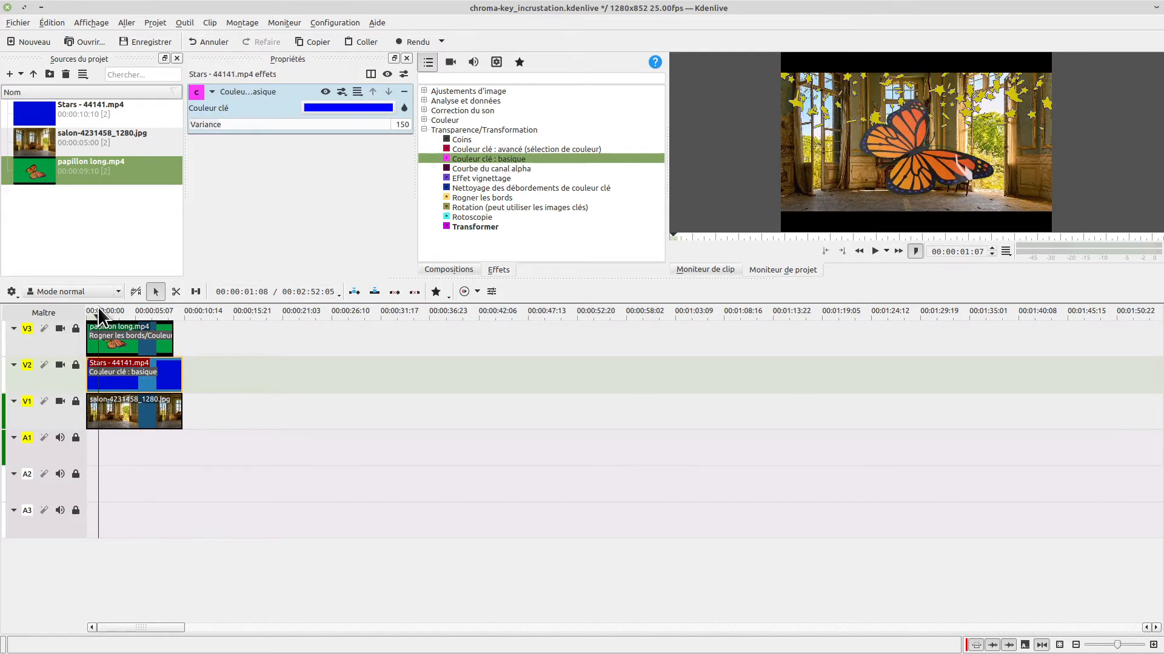
pyautogui.press('space')
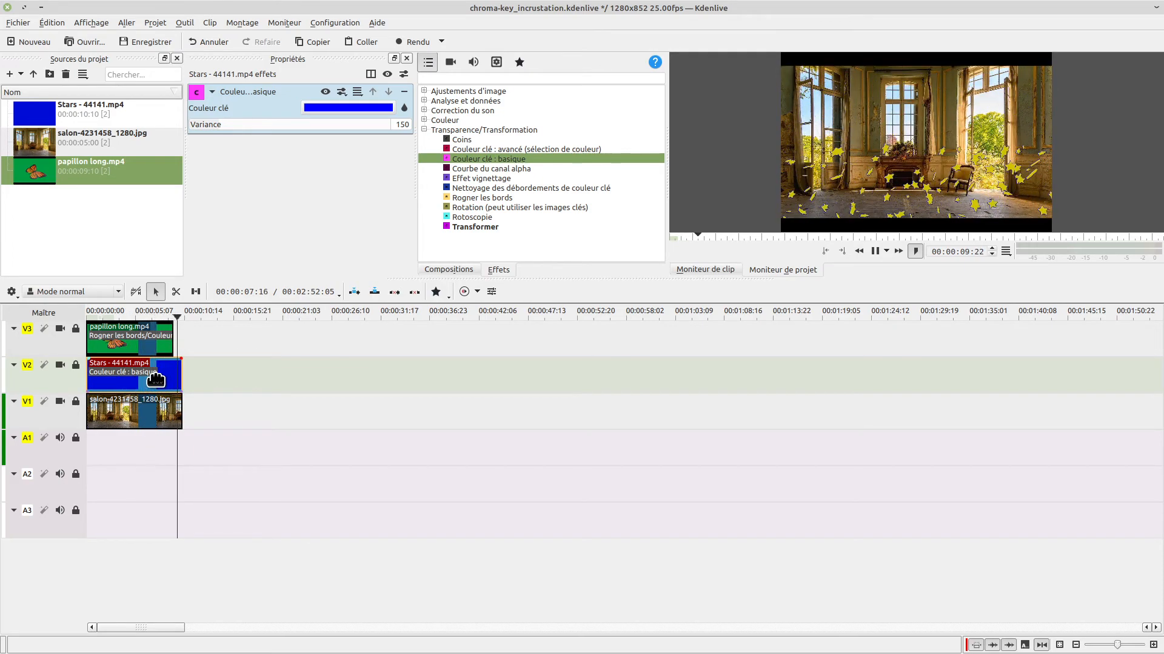
pyautogui.click(139, 334)
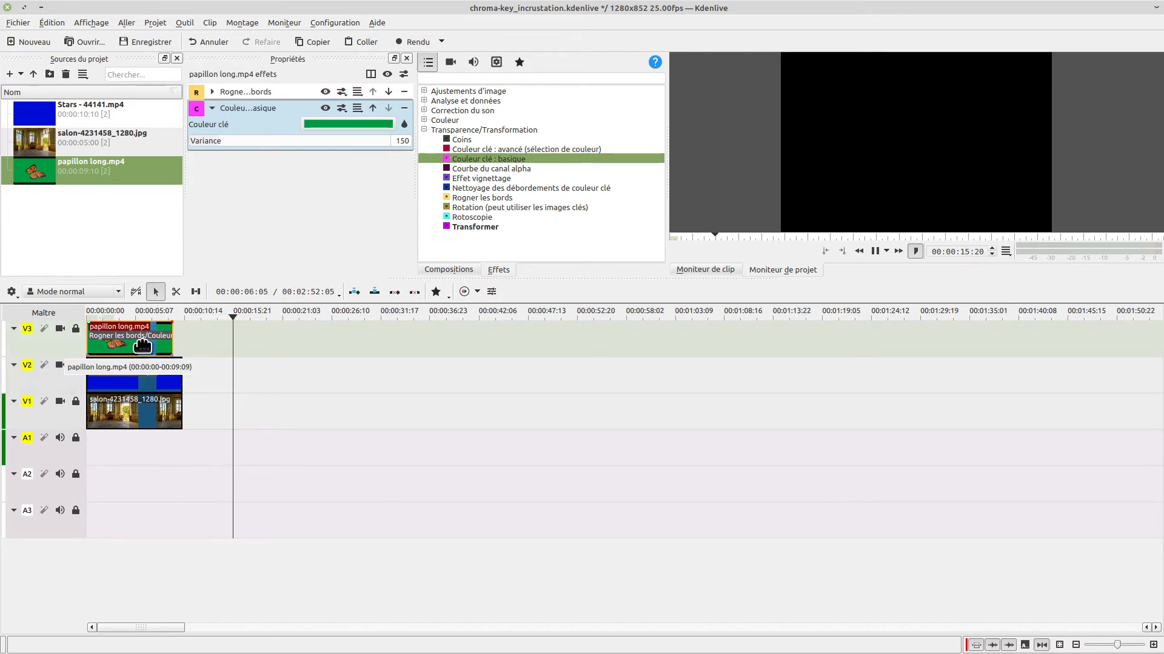
pyautogui.press('space')
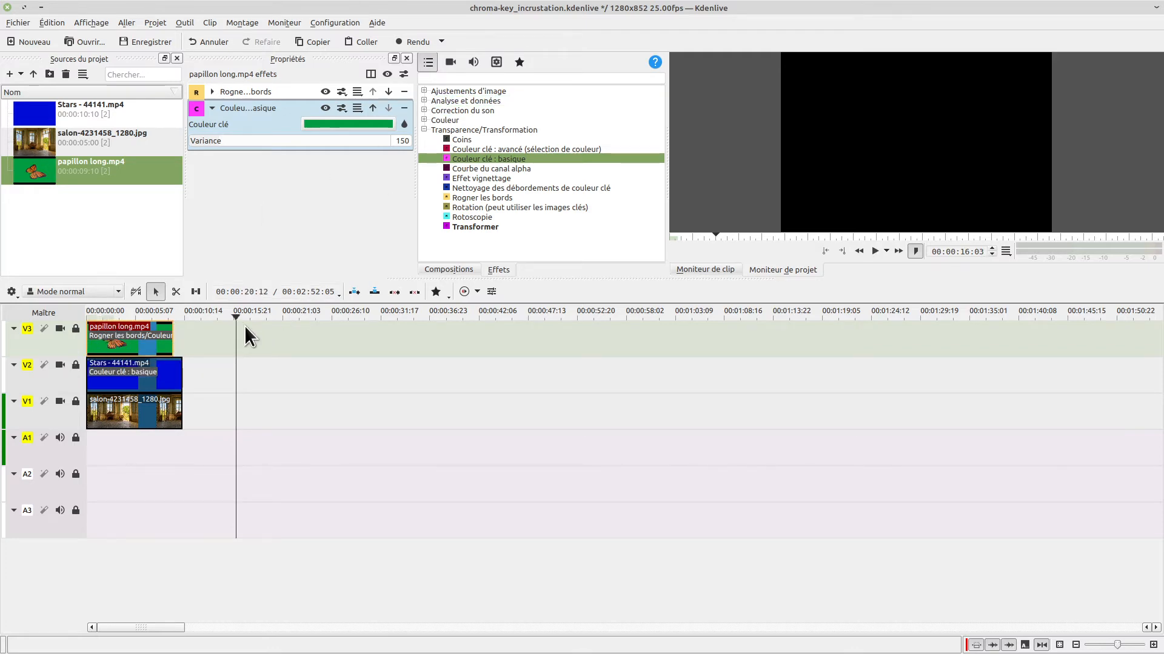
# Insert a Composition et transformation on the butterfly clip on V3.
pyautogui.rightClick(106, 341)
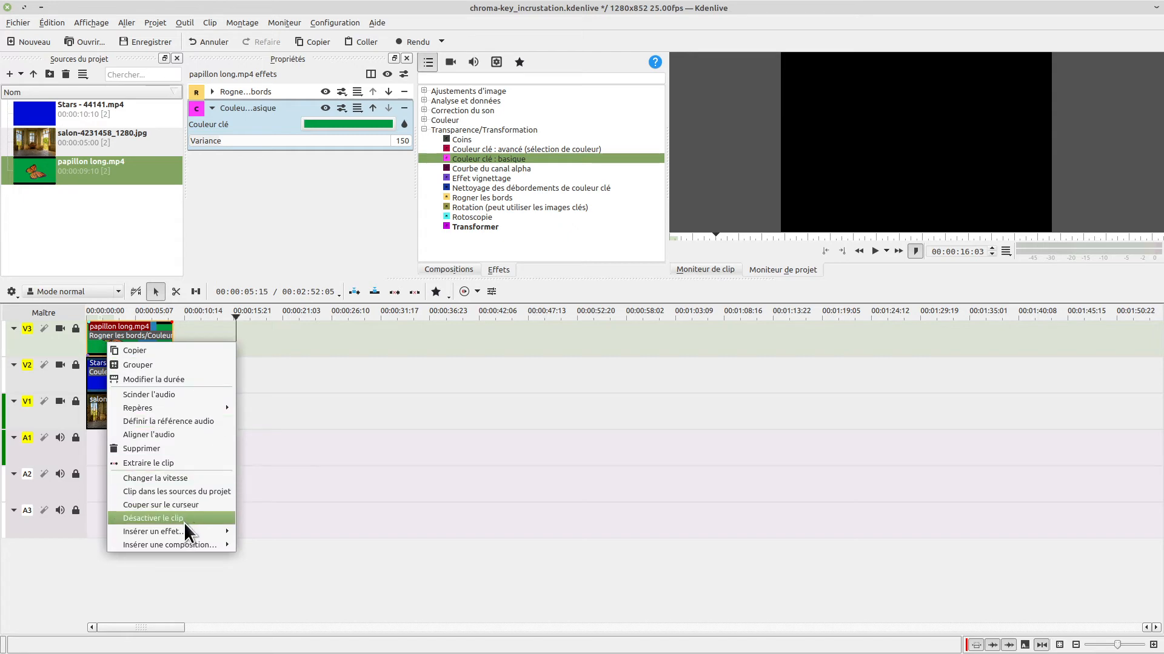
pyautogui.moveTo(180, 548)
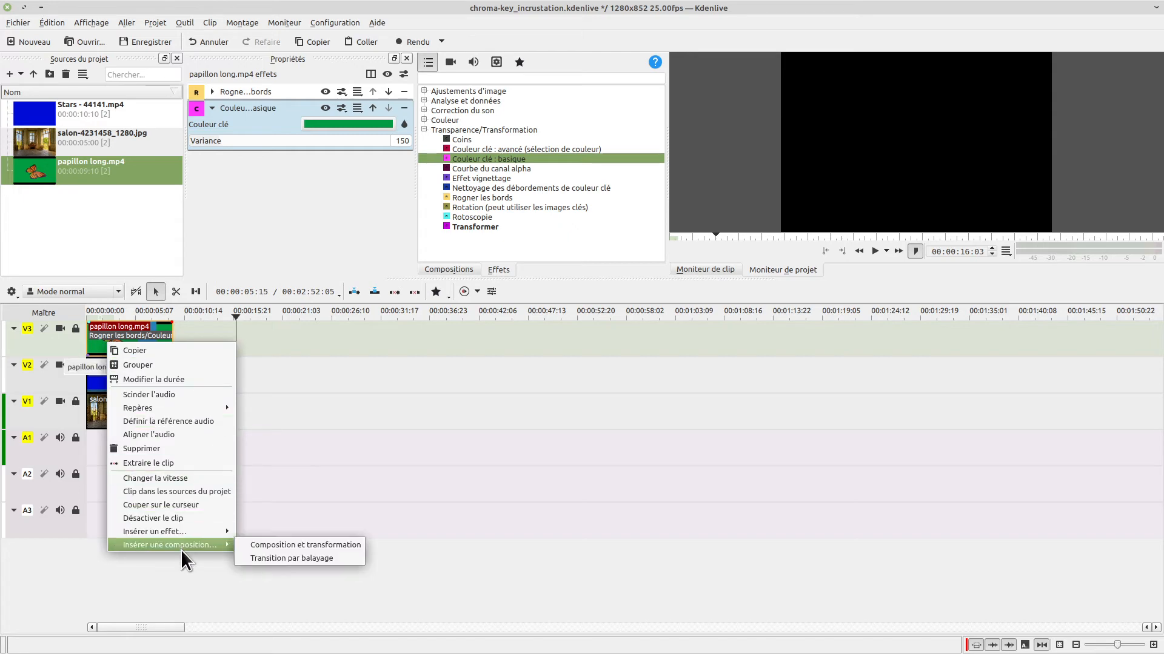
pyautogui.click(278, 544)
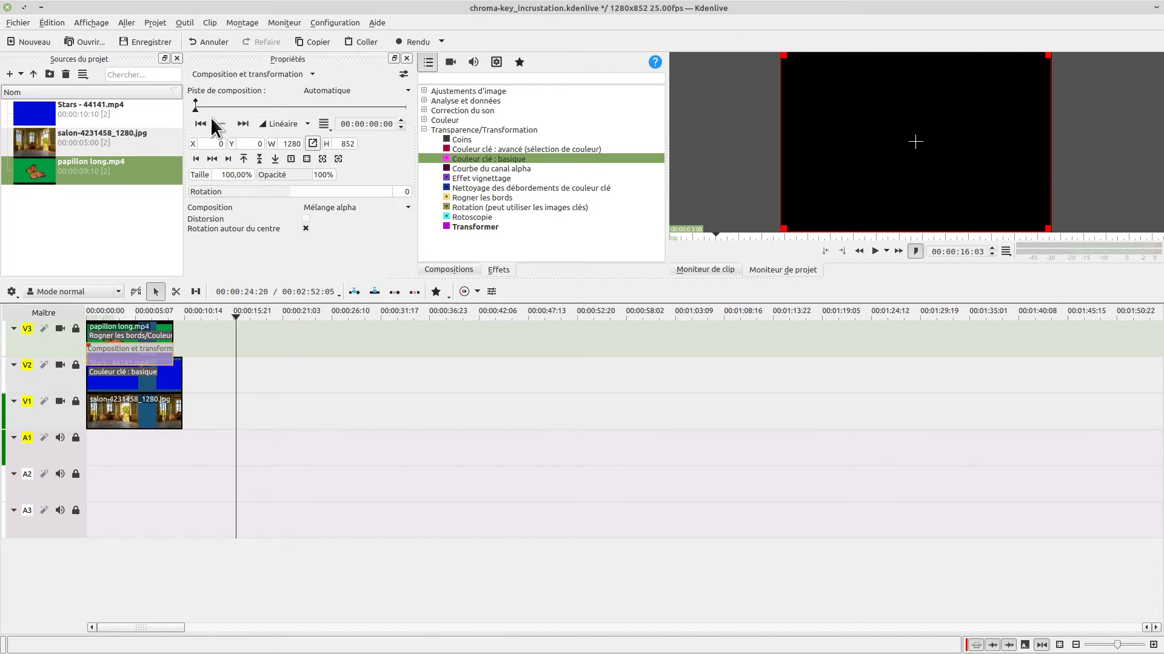
# Add a keyframe at the composition's end, 00:00:09:09, and shrink the butterfly frame to about 73 × 88 at X 1006, Y 428.
pyautogui.click(243, 123)
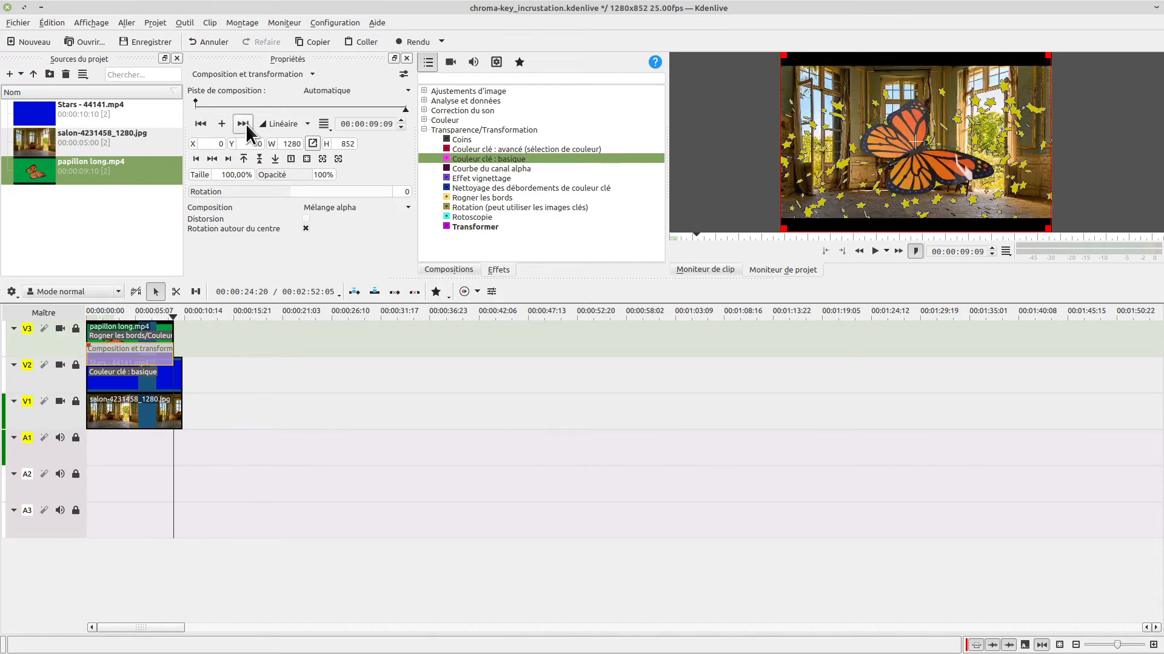
pyautogui.click(221, 124)
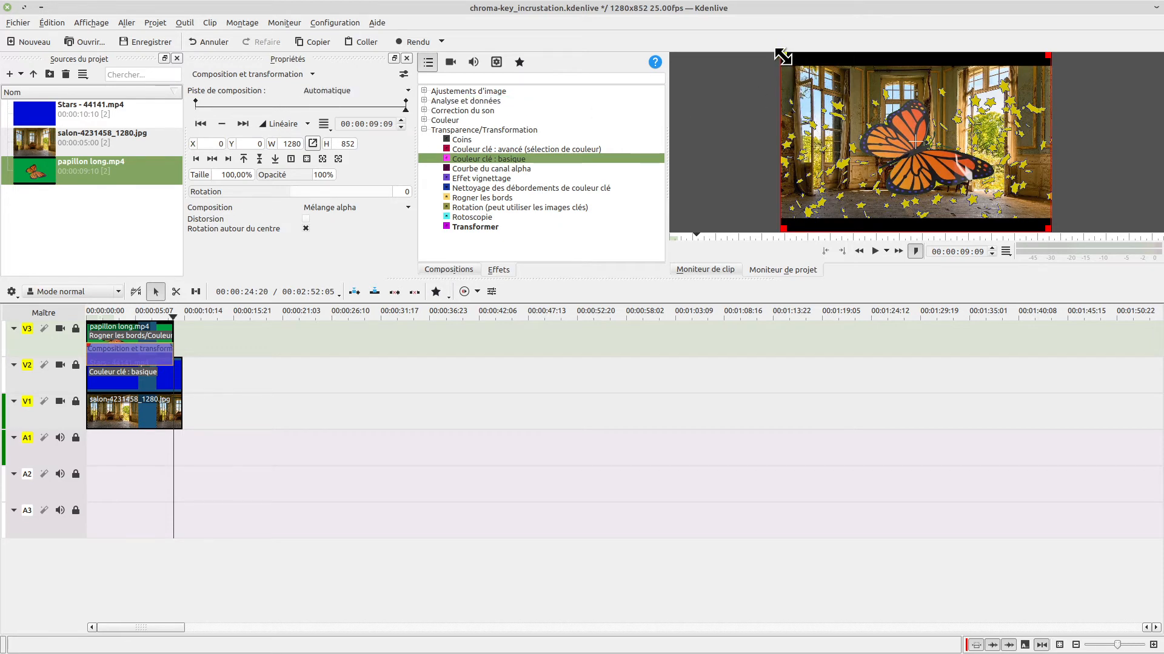
pyautogui.moveTo(782, 54); pyautogui.dragTo(1001, 152)
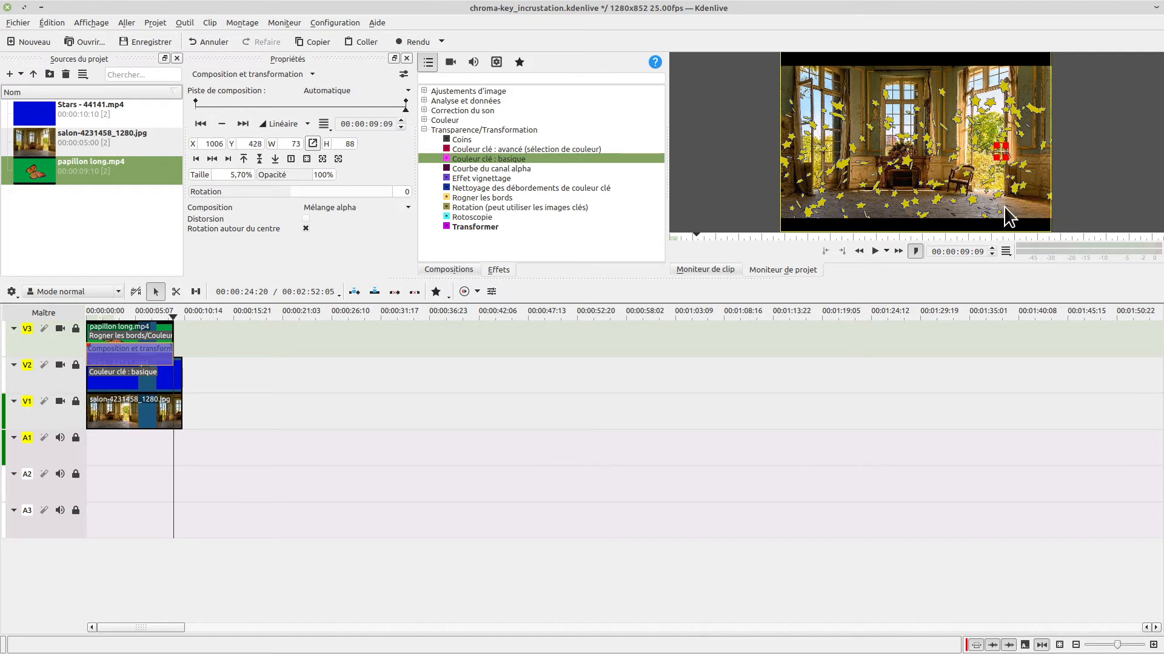
# At the first keyframe, move the butterfly frame to about X -832, Y -21, mostly outside the left edge, and play the animation.
pyautogui.click(200, 122)
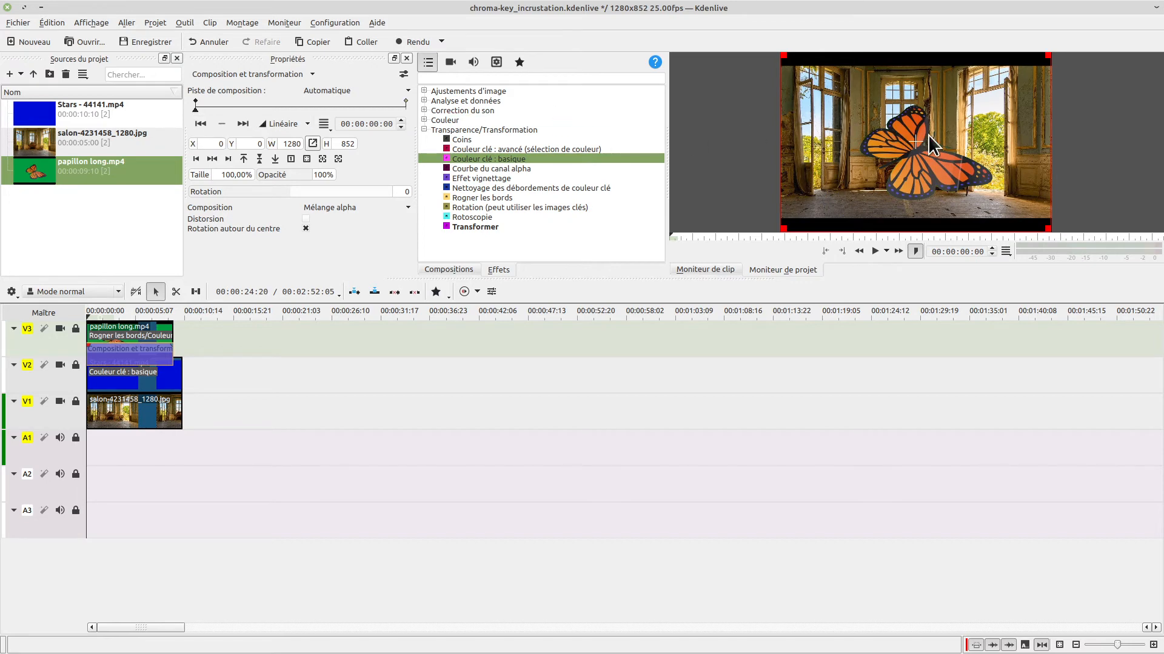
pyautogui.moveTo(916, 142); pyautogui.dragTo(743, 138)
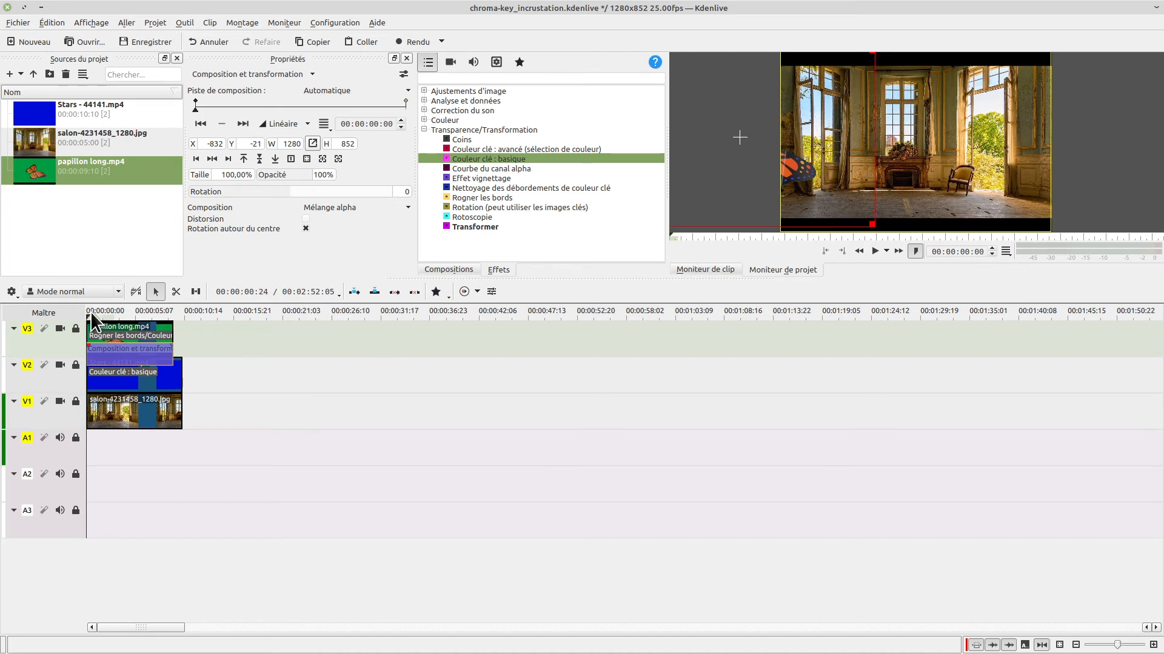
pyautogui.press('space')
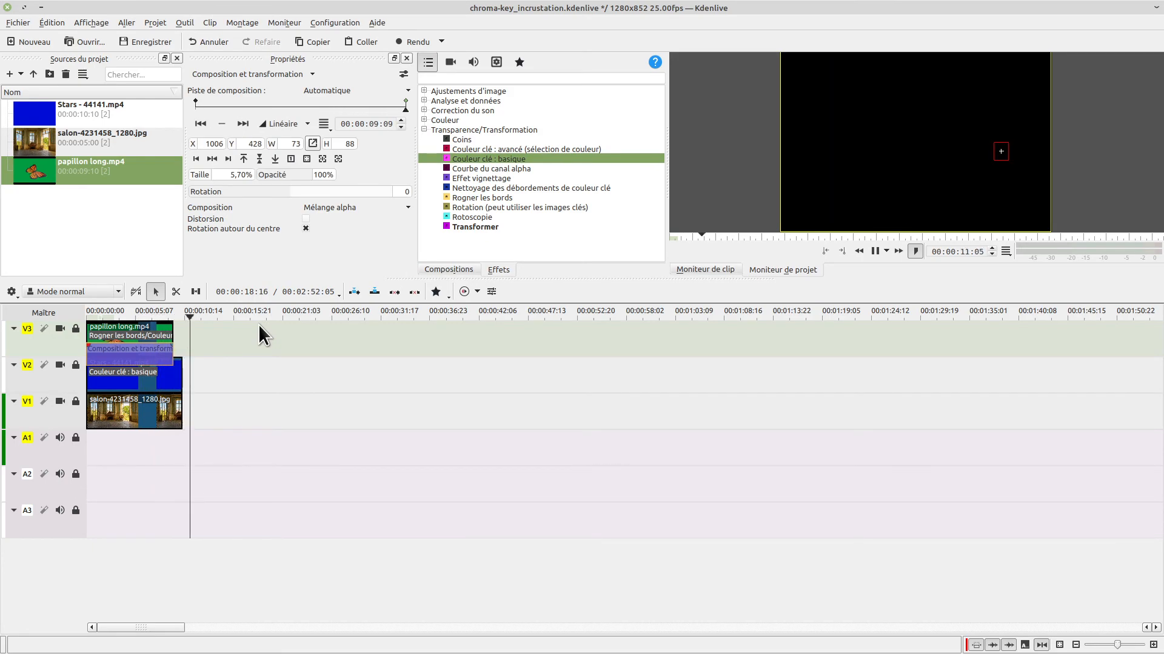
pyautogui.press('space')
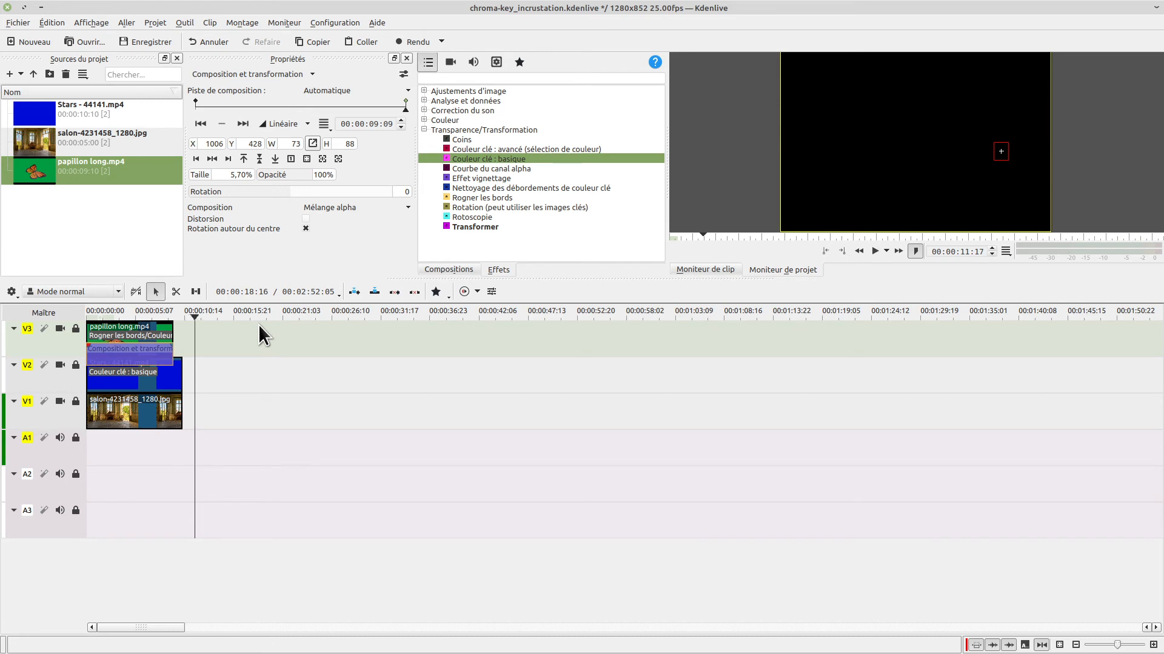